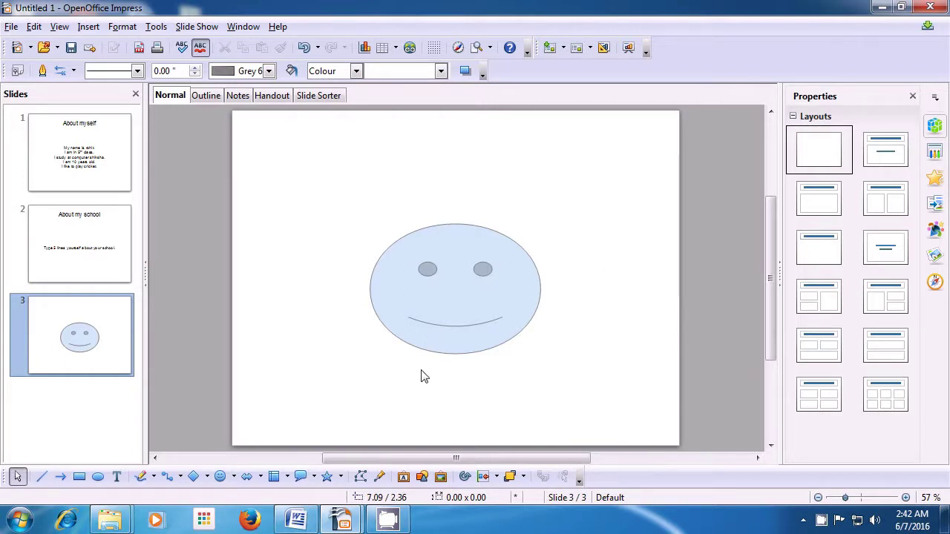
Change the outline style of the smiley face on slide 3 to Ultrafine Dashed.
{"action": "left_click", "coordinate": [475, 231]}
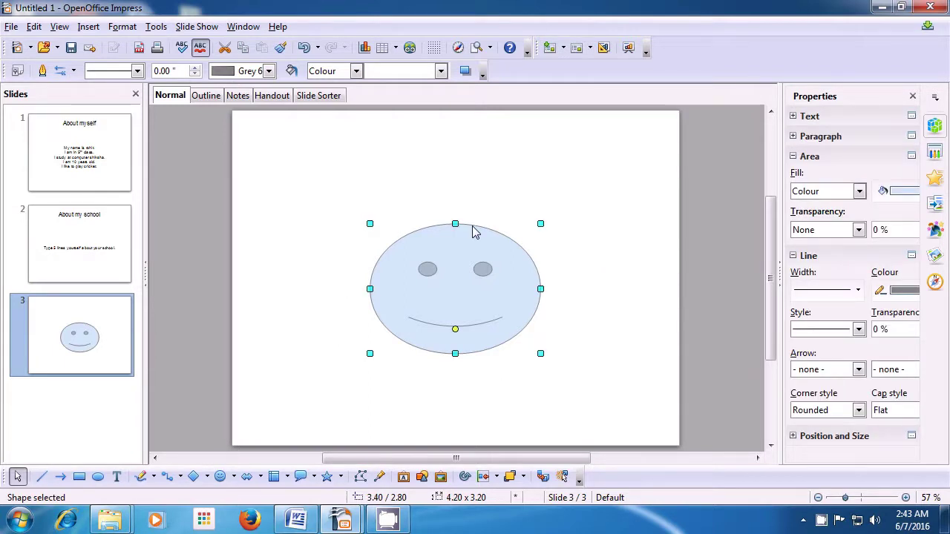
{"action": "left_click", "coordinate": [138, 70]}
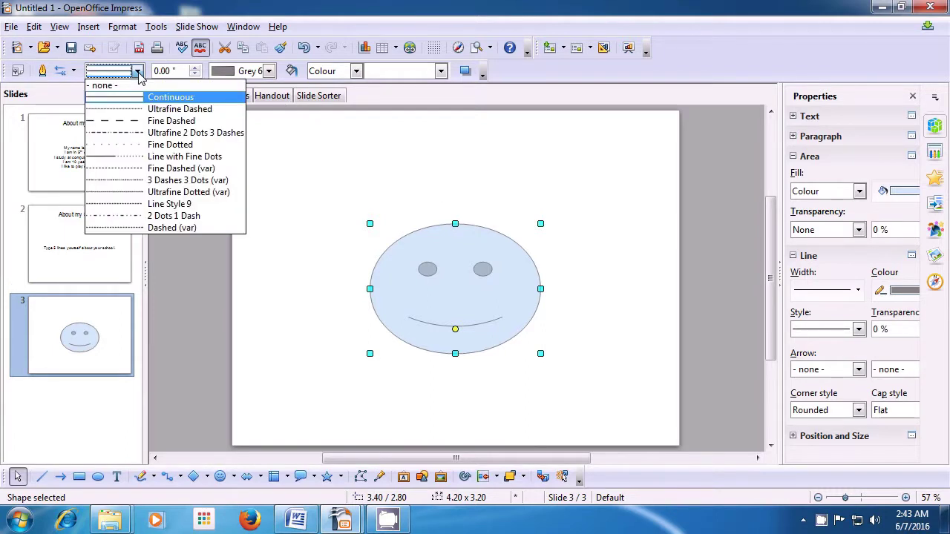
{"action": "left_click", "coordinate": [136, 111]}
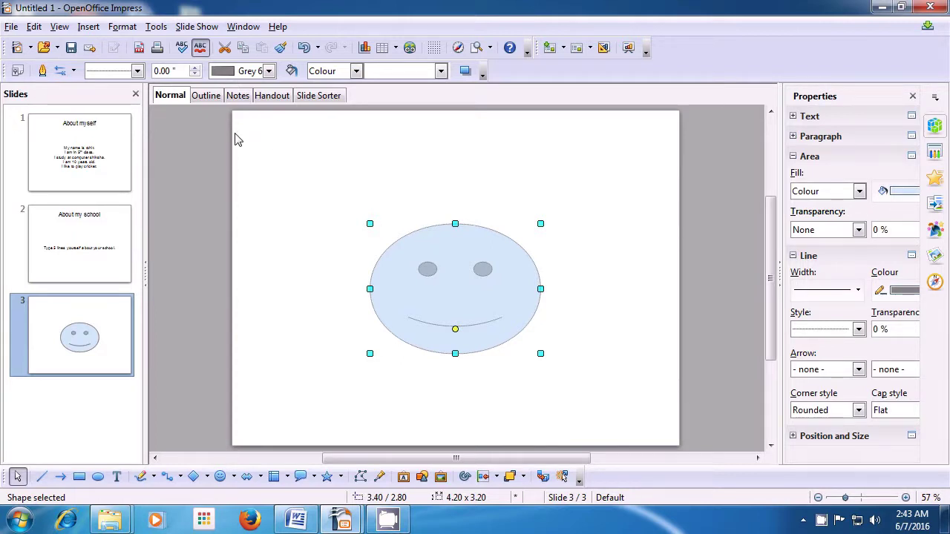
Set the smiley face's line width to 0.22" and its line colour to Yellow 1.
{"action": "left_click", "coordinate": [192, 66]}
{"action": "left_click", "coordinate": [195, 68]}
{"action": "left_click", "coordinate": [195, 67]}
{"action": "left_click", "coordinate": [195, 68]}
{"action": "left_click", "coordinate": [194, 68]}
{"action": "left_click", "coordinate": [195, 67]}
{"action": "left_click", "coordinate": [194, 68]}
{"action": "left_click", "coordinate": [195, 68]}
{"action": "left_click", "coordinate": [194, 68]}
{"action": "left_click", "coordinate": [195, 68]}
{"action": "left_click", "coordinate": [195, 67]}
{"action": "left_click", "coordinate": [194, 67]}
{"action": "left_click", "coordinate": [194, 67]}
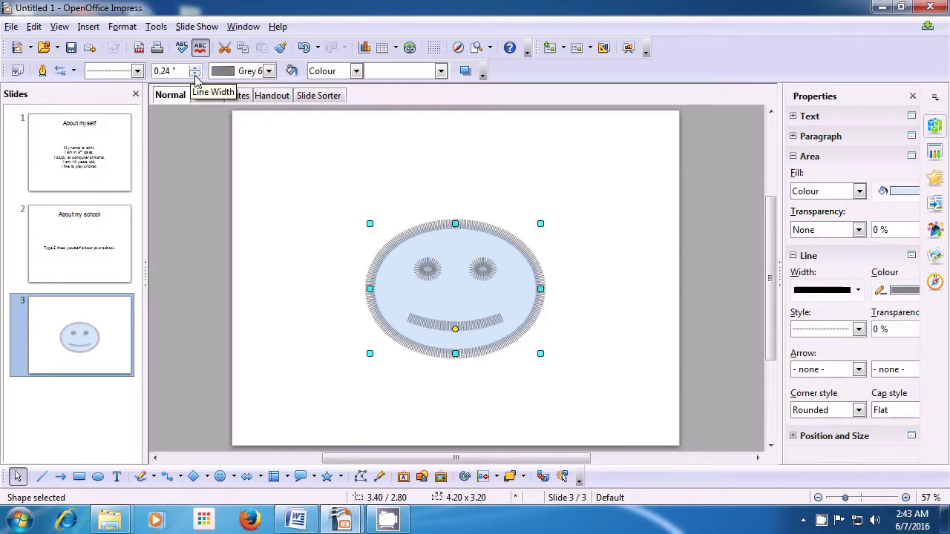
{"action": "left_click", "coordinate": [195, 75]}
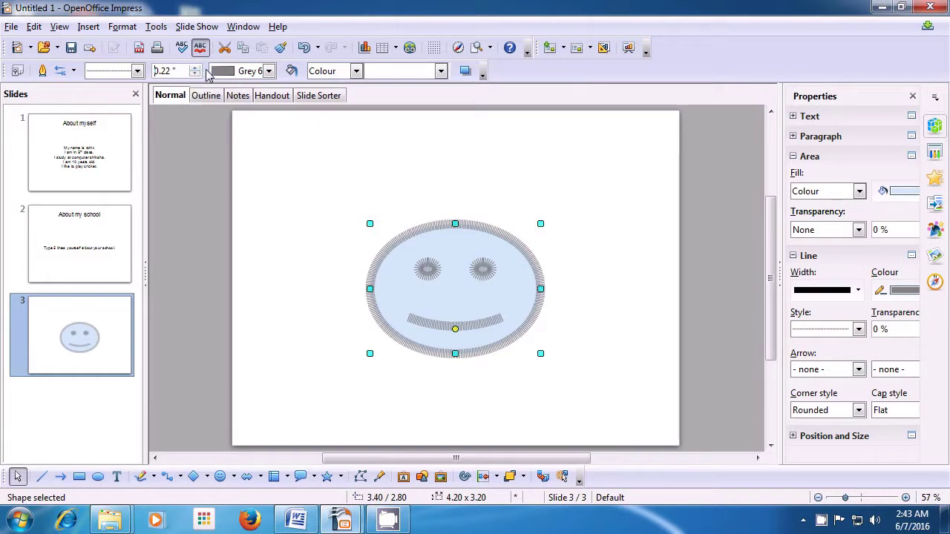
{"action": "left_click", "coordinate": [269, 71]}
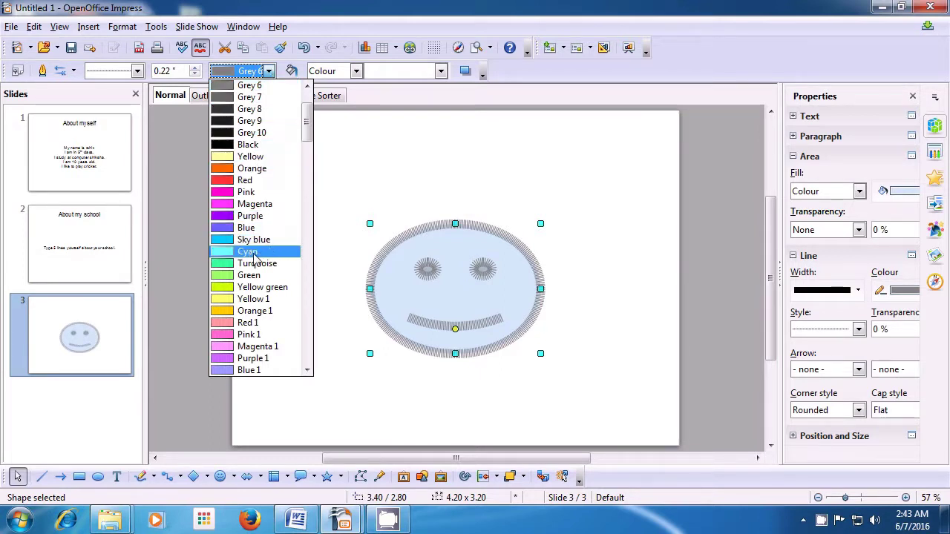
{"action": "left_click", "coordinate": [261, 299]}
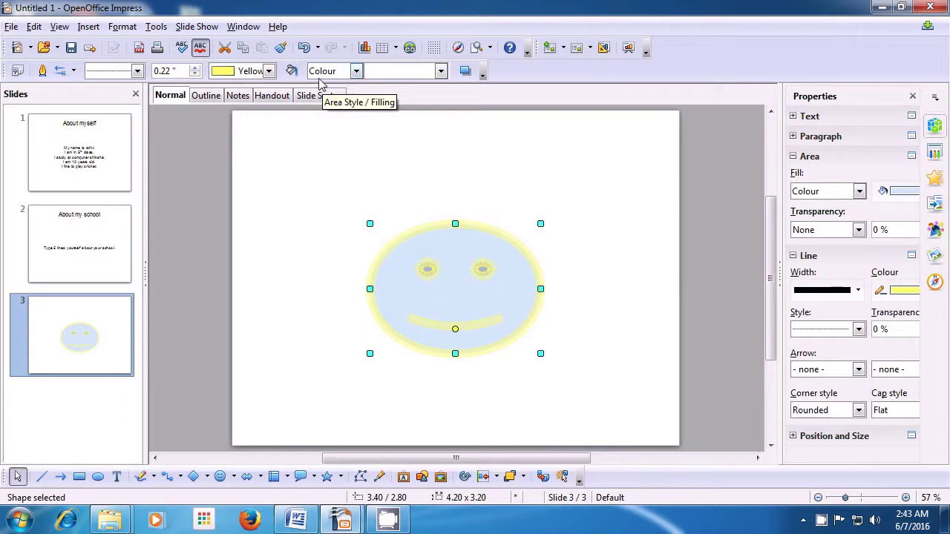
Fill the smiley face with the Gradient 3 gradient.
{"action": "left_click", "coordinate": [356, 71]}
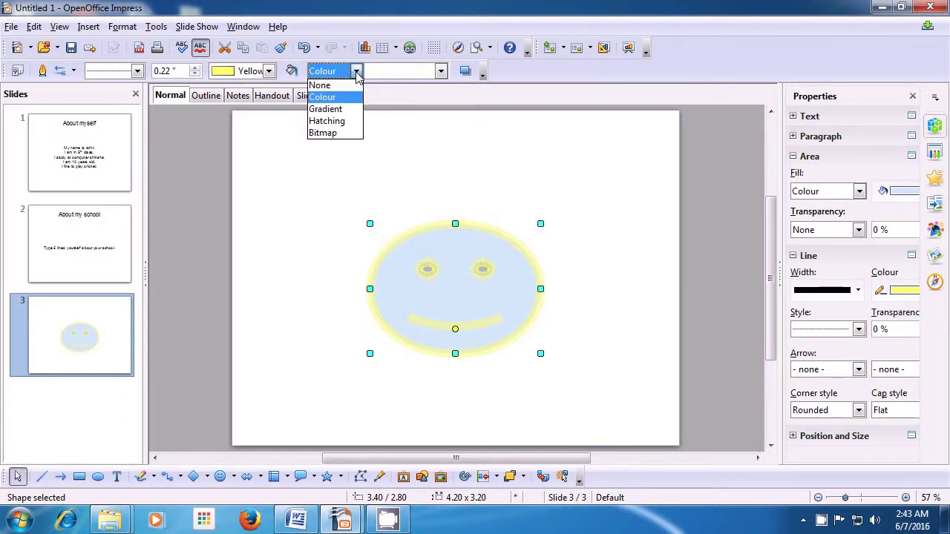
{"action": "left_click", "coordinate": [327, 110]}
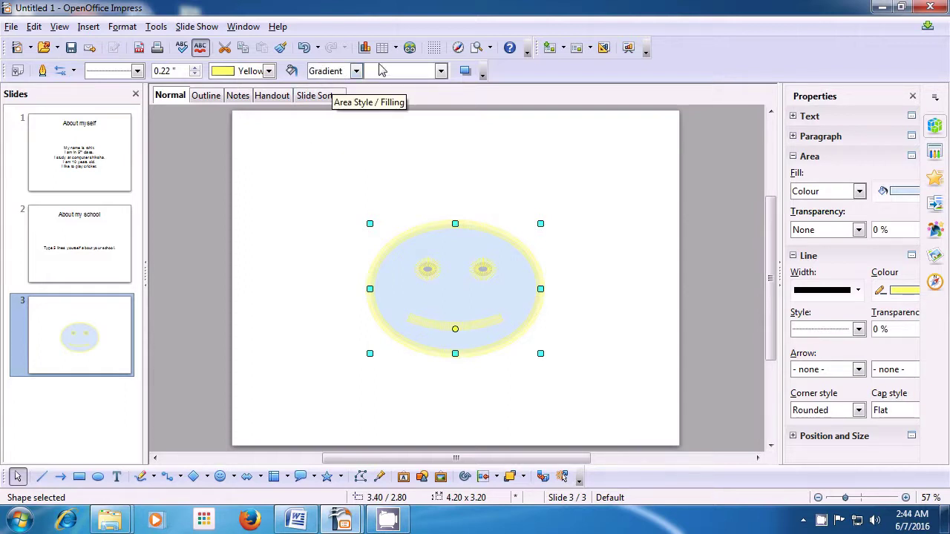
{"action": "left_click", "coordinate": [441, 71]}
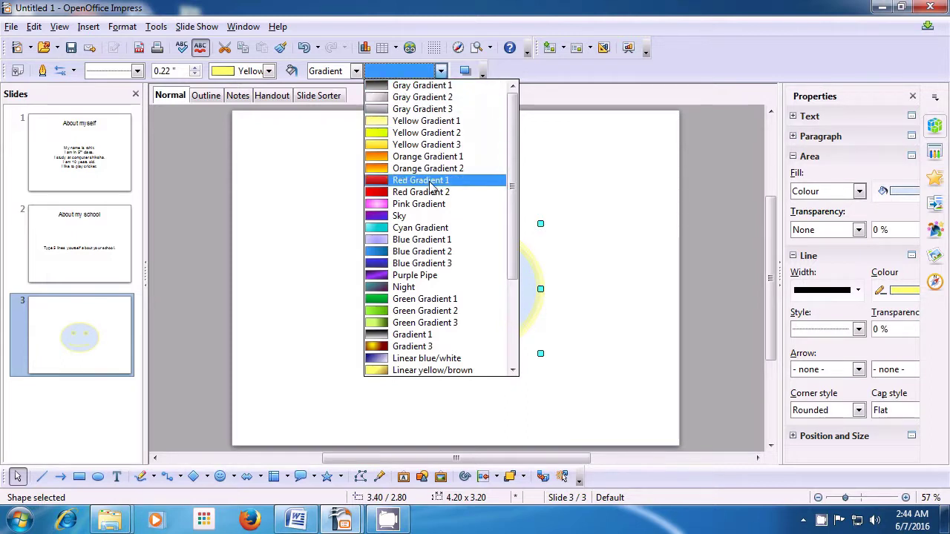
{"action": "left_click_drag", "start_coordinate": [520, 237], "coordinate": [511, 322]}
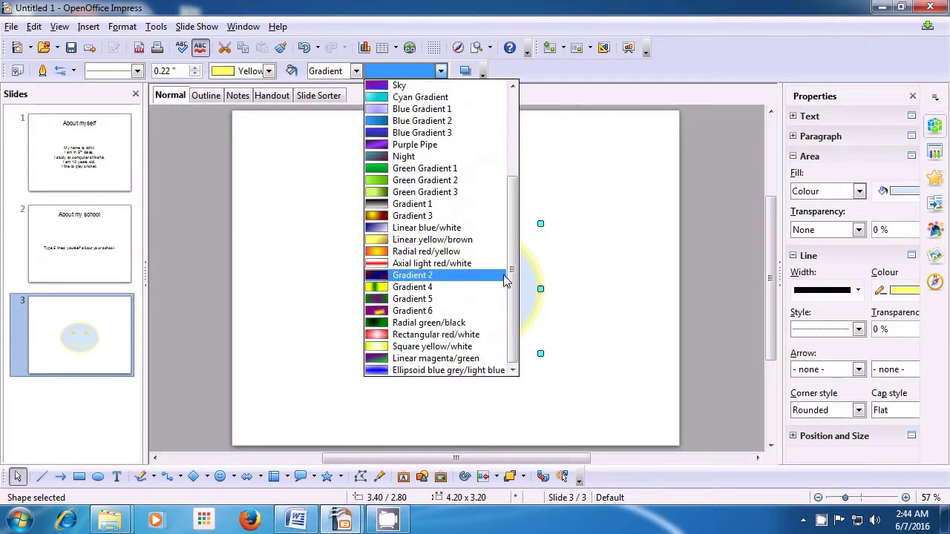
{"action": "left_click", "coordinate": [413, 217]}
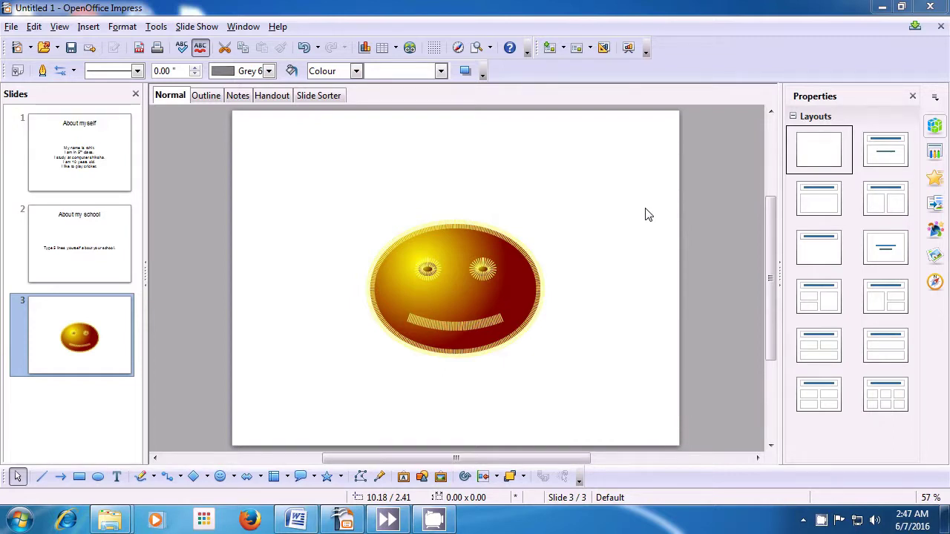
Add a new slide after slide 3 and draw a cube about 4.0 × 4.1 inches below and right of its centre.
{"action": "right_click", "coordinate": [95, 324]}
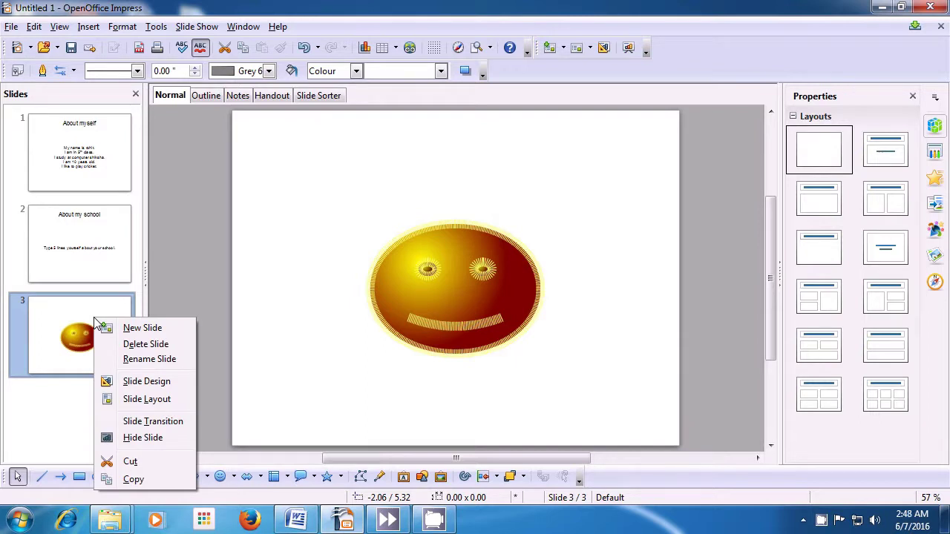
{"action": "left_click", "coordinate": [121, 327]}
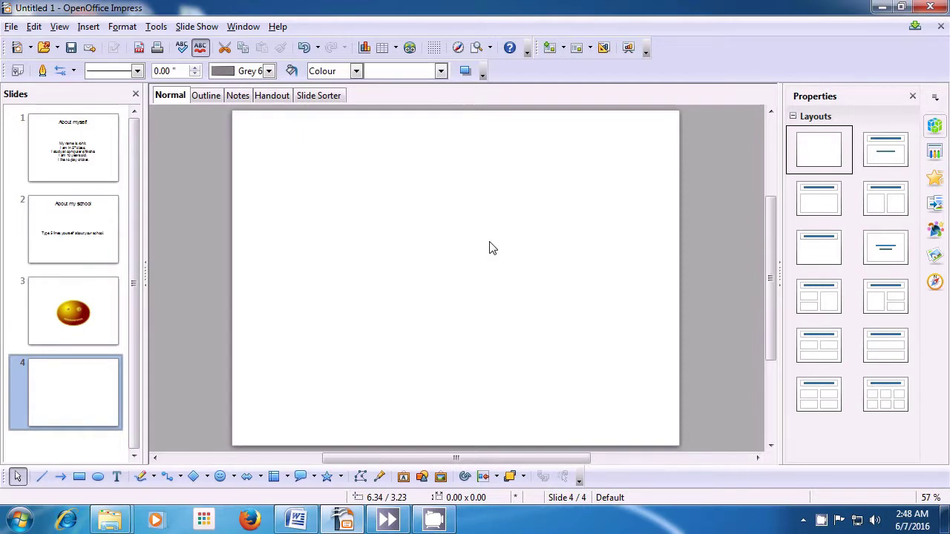
{"action": "left_click", "coordinate": [208, 480]}
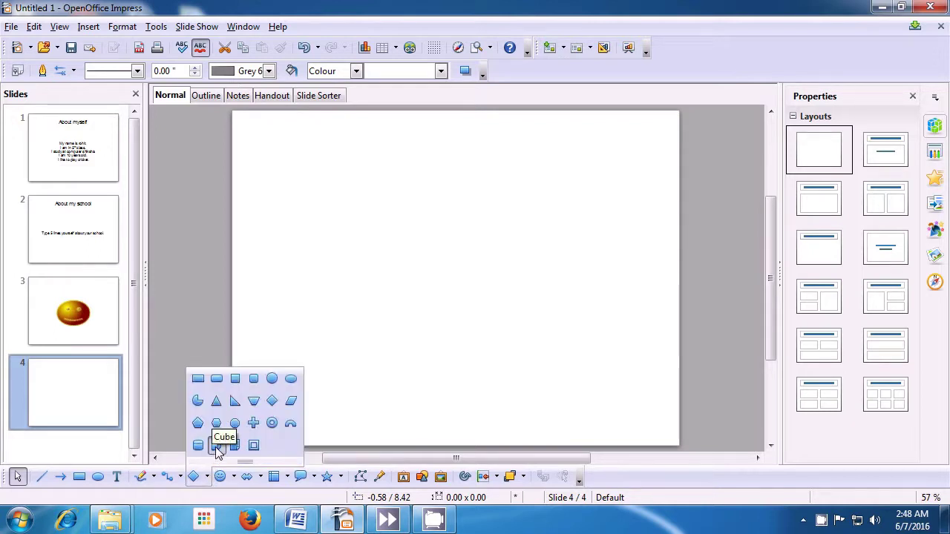
{"action": "left_click", "coordinate": [216, 446]}
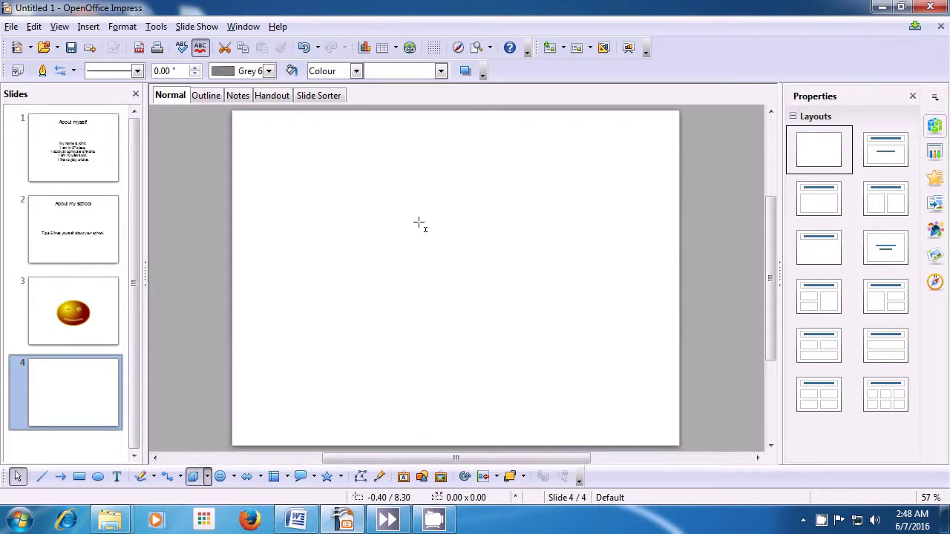
{"action": "mouse_move", "coordinate": [402, 240]}
{"action": "left_mouse_down"}
{"action": "mouse_move", "coordinate": [439, 338]}
{"action": "mouse_move", "coordinate": [547, 371]}
{"action": "mouse_move", "coordinate": [564, 403]}
{"action": "left_mouse_up"}
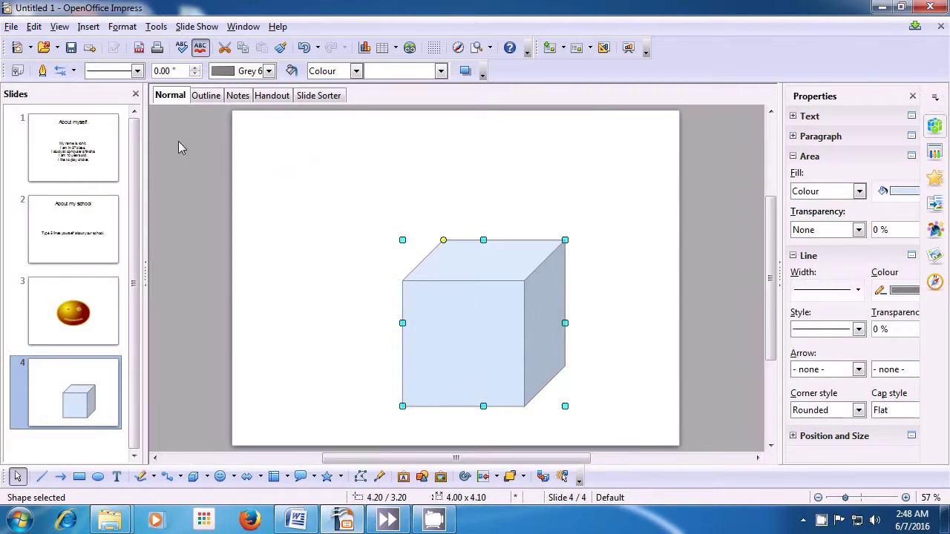
Give the cube an Ultrafine Dashed outline with a line width of 0.24".
{"action": "left_click", "coordinate": [138, 71]}
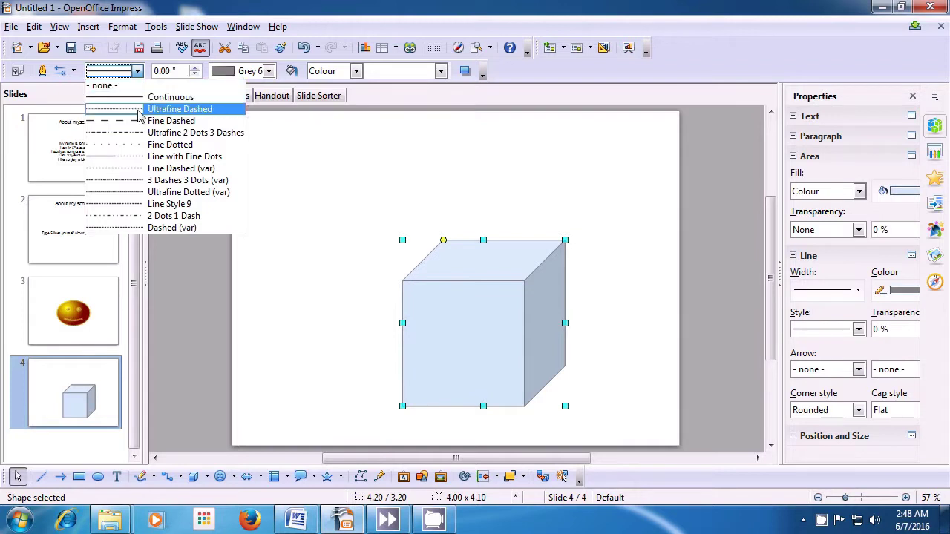
{"action": "left_click", "coordinate": [138, 111]}
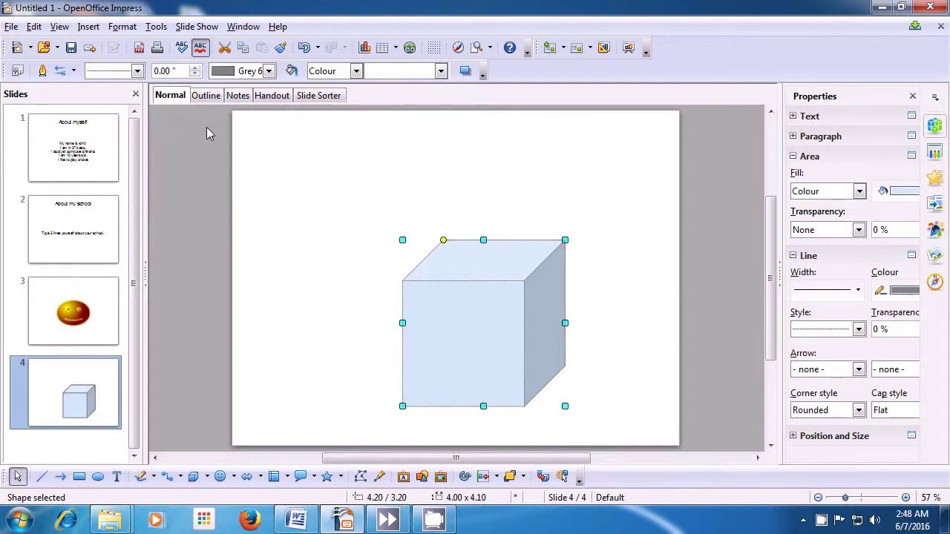
{"action": "left_click", "coordinate": [195, 69]}
{"action": "left_click", "coordinate": [195, 68]}
{"action": "left_click", "coordinate": [195, 68]}
{"action": "left_click", "coordinate": [196, 68]}
{"action": "left_click", "coordinate": [196, 68]}
{"action": "left_click", "coordinate": [195, 68]}
{"action": "left_click", "coordinate": [195, 68]}
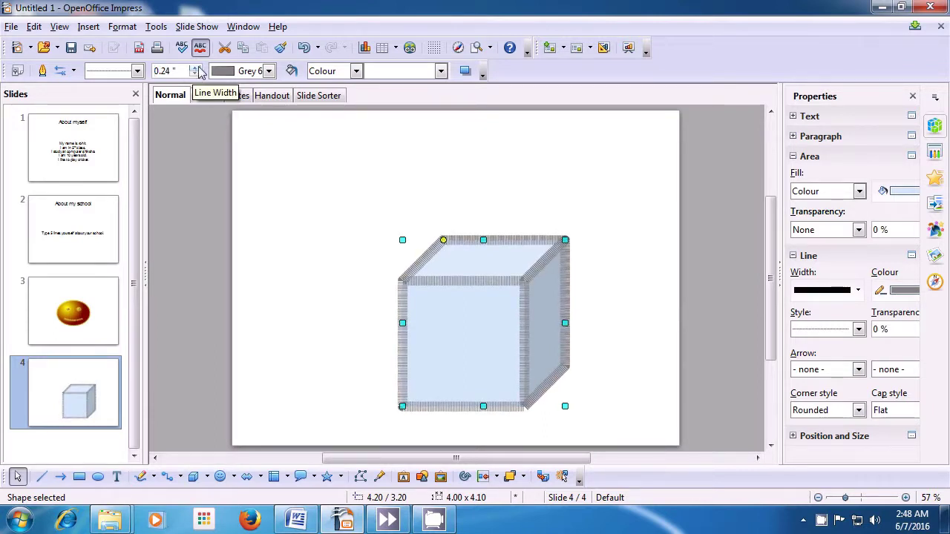
Set the cube's line colour to Green 3.
{"action": "left_click", "coordinate": [269, 70]}
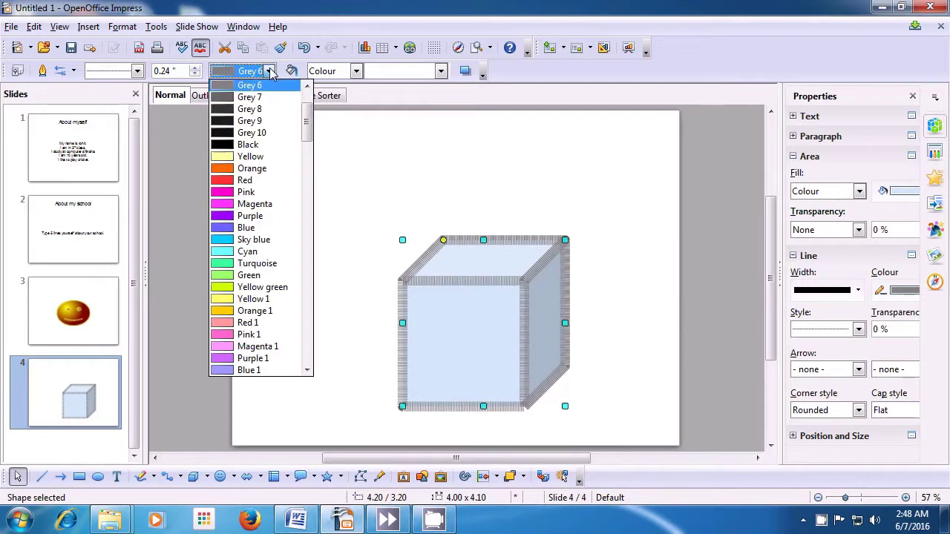
{"action": "left_click_drag", "start_coordinate": [312, 126], "coordinate": [314, 191]}
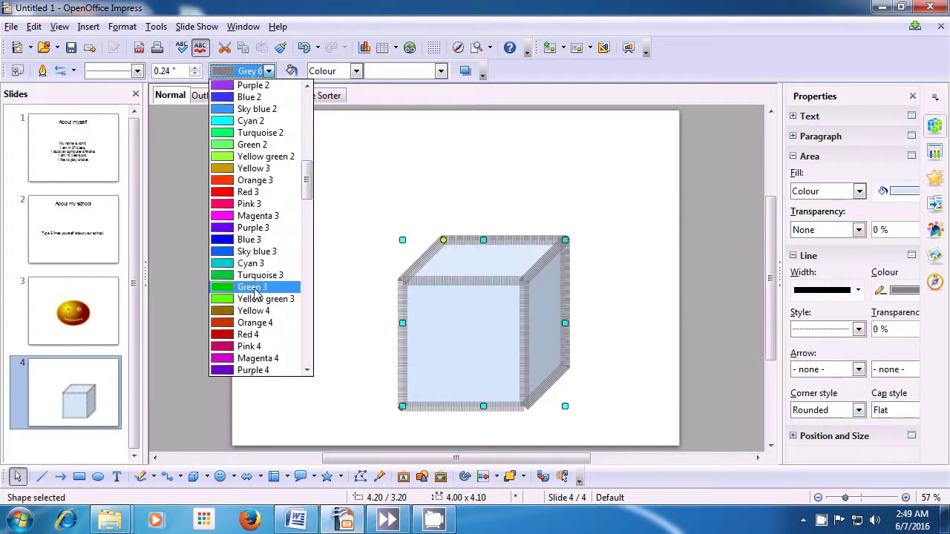
{"action": "left_click", "coordinate": [252, 288]}
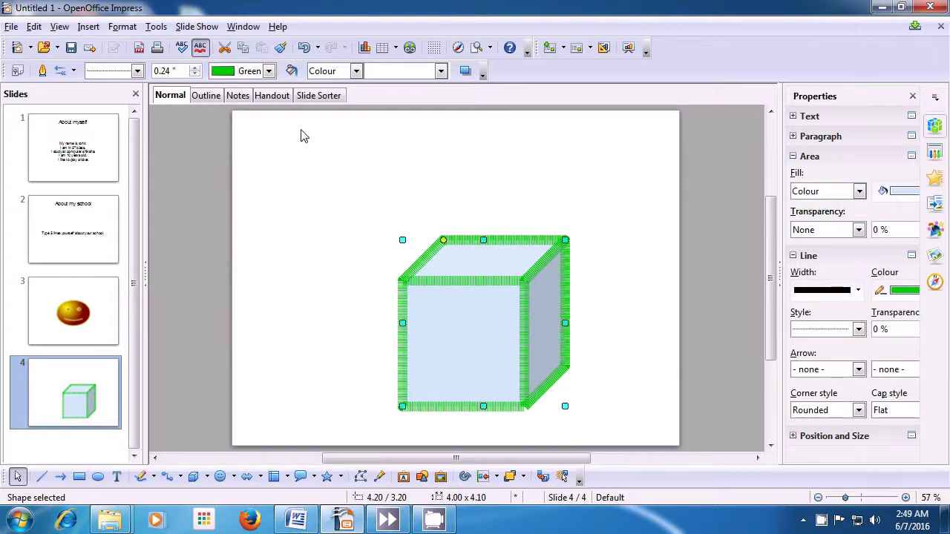
Fill the cube with the Brownstone bitmap and add a shadow to it.
{"action": "left_click", "coordinate": [356, 70]}
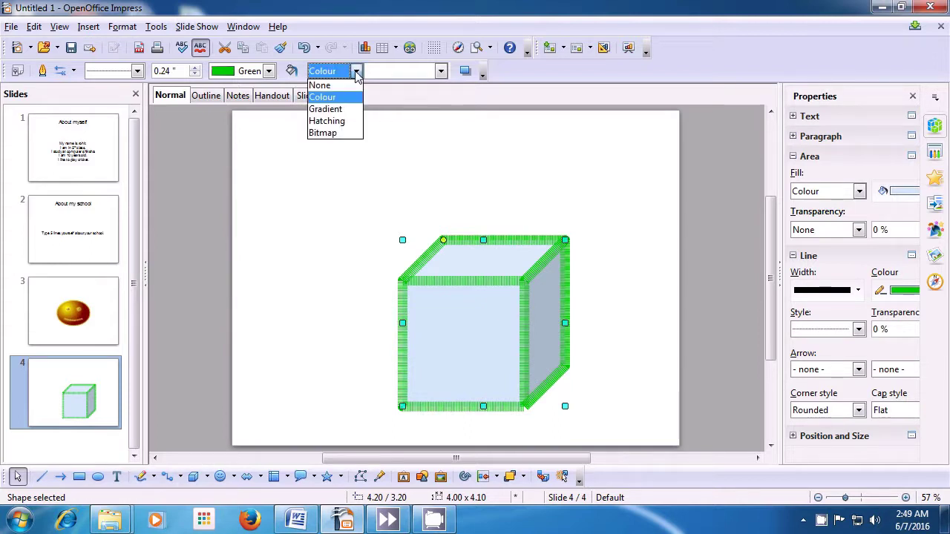
{"action": "left_click", "coordinate": [337, 132]}
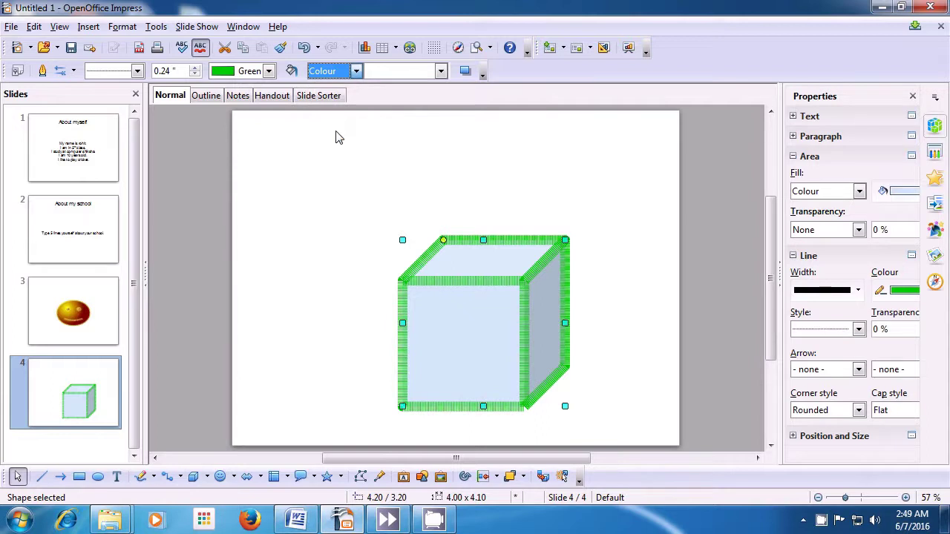
{"action": "left_click", "coordinate": [441, 72]}
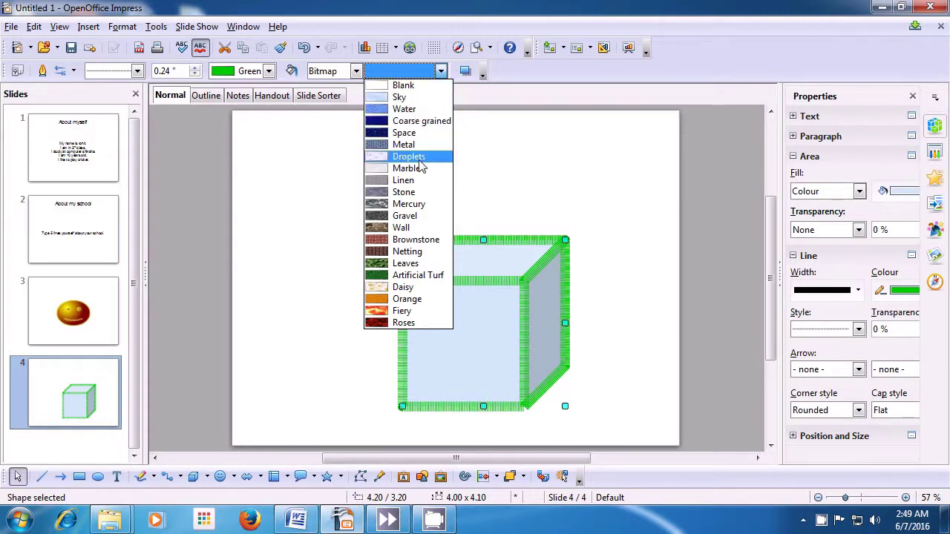
{"action": "left_click", "coordinate": [418, 241]}
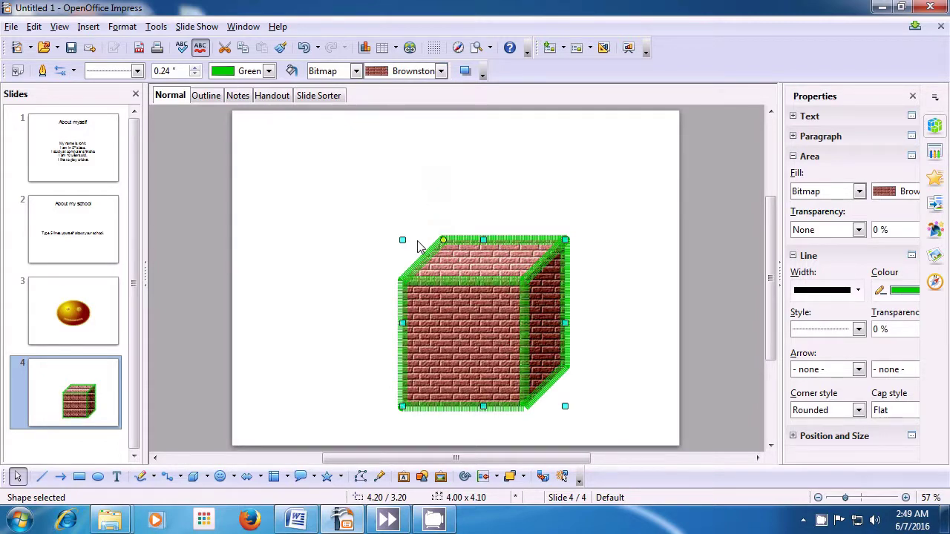
{"action": "left_click", "coordinate": [466, 75]}
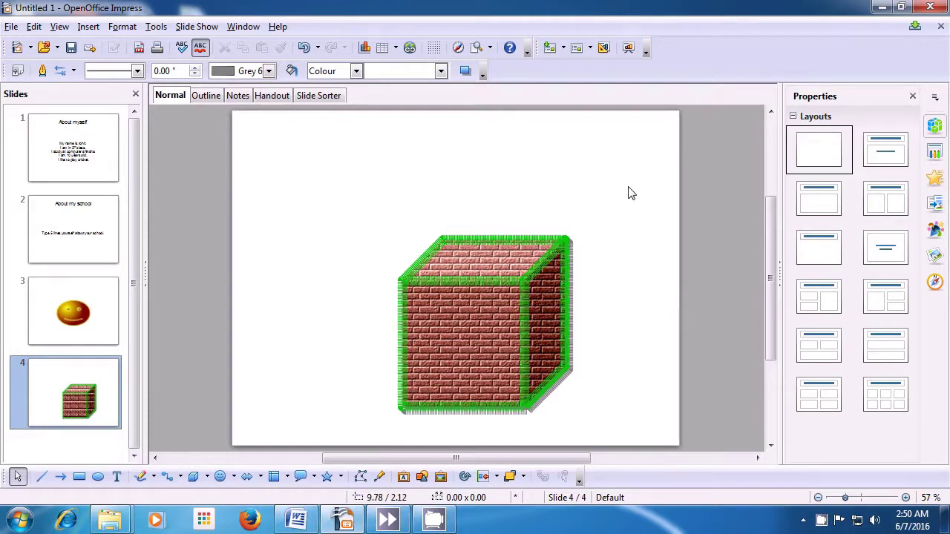
Close the presentation and discard the unsaved changes.
{"action": "left_click", "coordinate": [933, 6]}
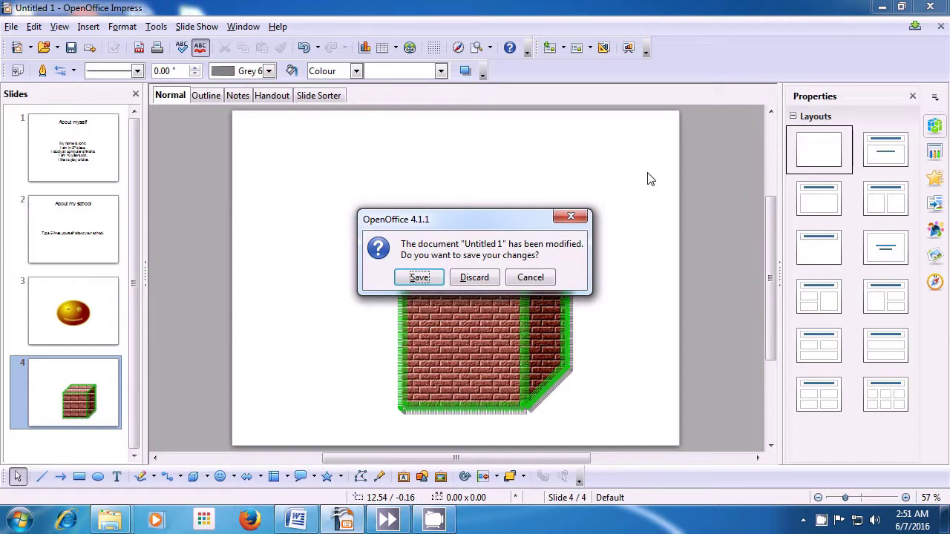
{"action": "left_click", "coordinate": [475, 278]}
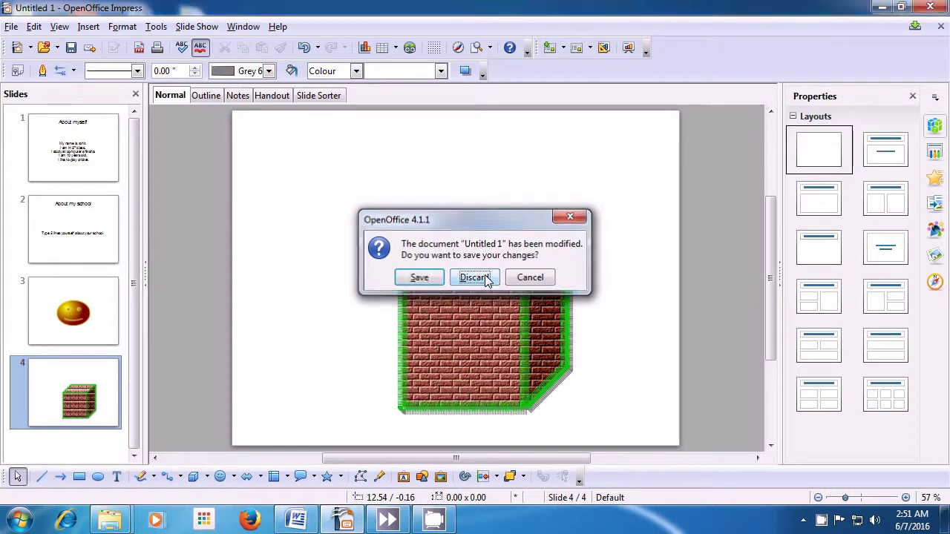